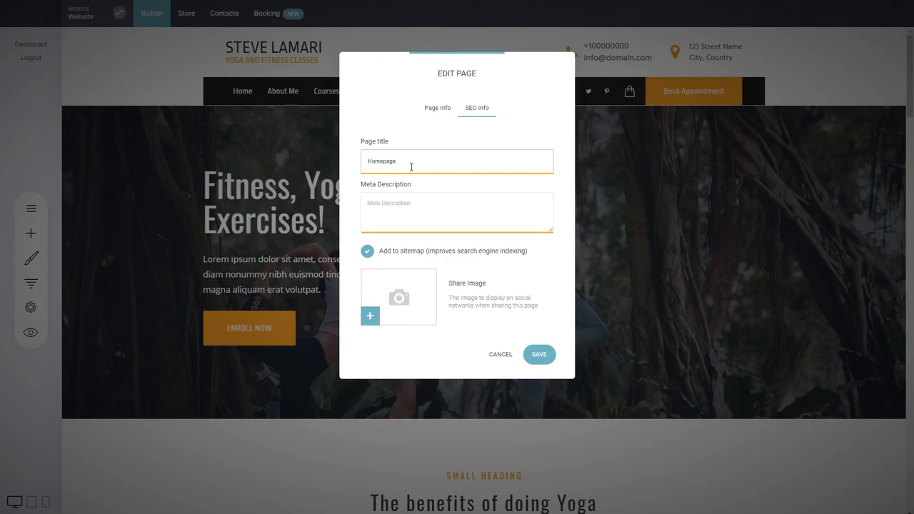
Lengthen the page title in the SEO info by pasting repeated copies of "Homepage" after it
left_click_drag(399, 161, 368, 161)
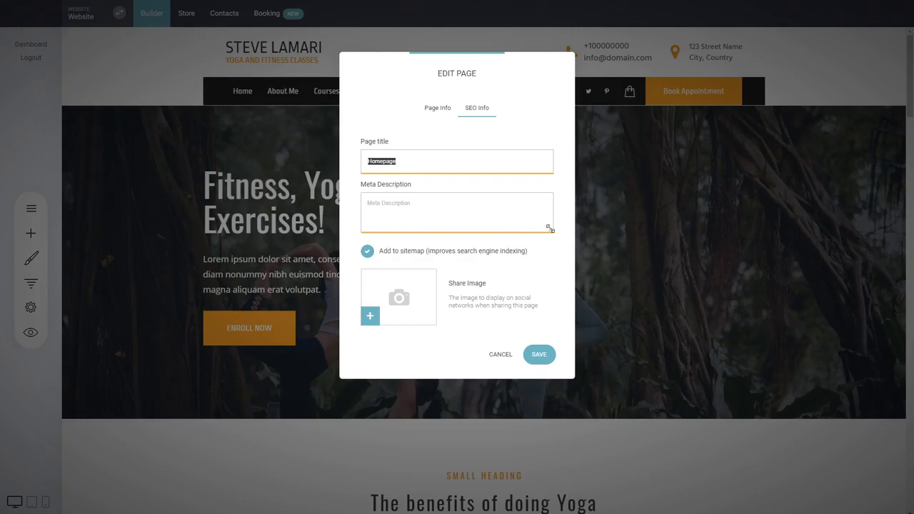
left_click(459, 207)
double_click(403, 161)
key("ctrl+c")
left_click(427, 164)
key("ctrl+v")
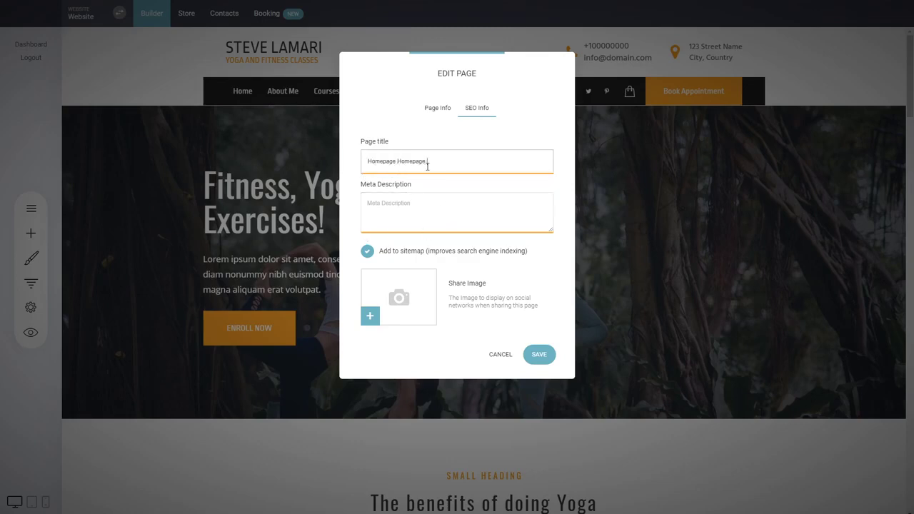
key("ctrl+v")
key("ctrl+v")
key("ctrl+v")
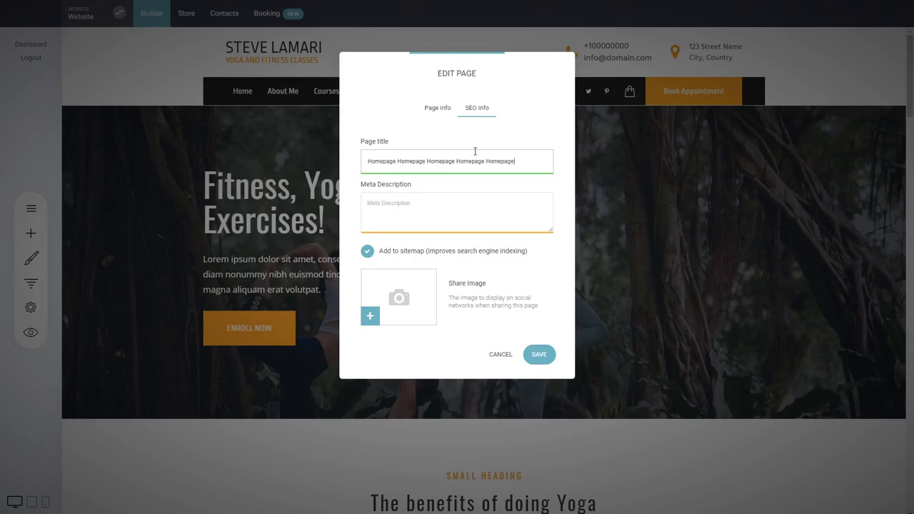
key("ctrl+v")
key("ctrl+v")
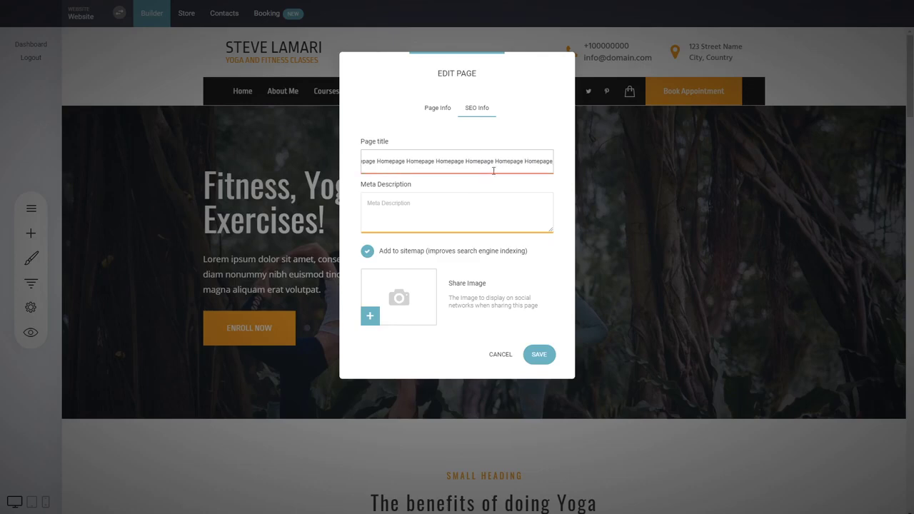
Trim the page title to "Homepage Homepage Homepage Homepage" and slightly enlarge the Meta Description box
left_click(466, 161)
key("shift+End")
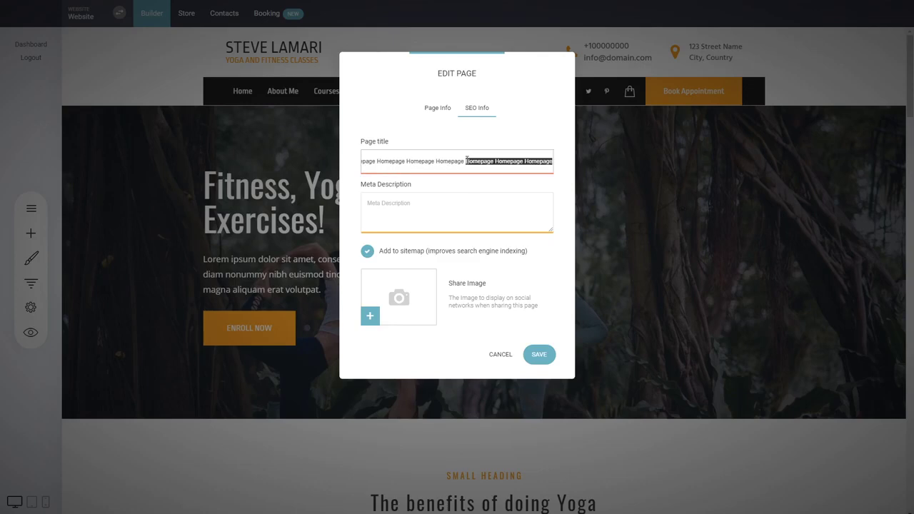
key("BackSpace")
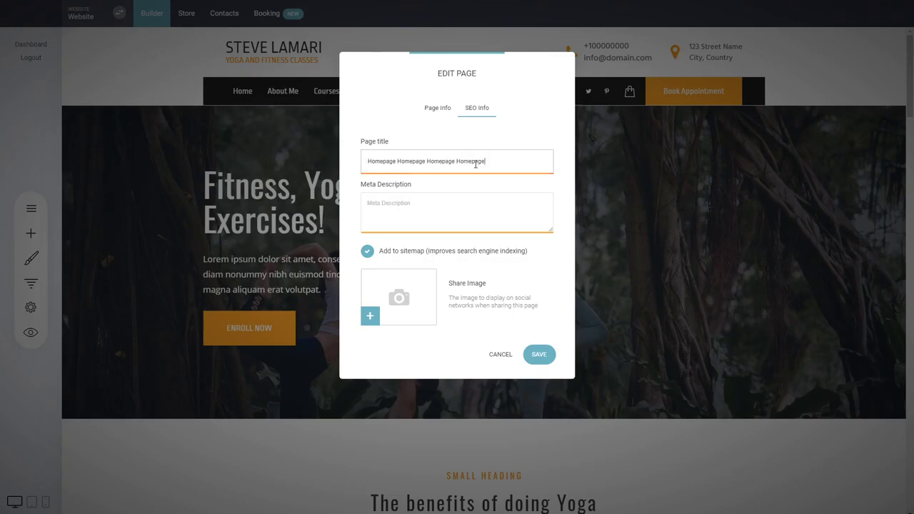
left_click(412, 210)
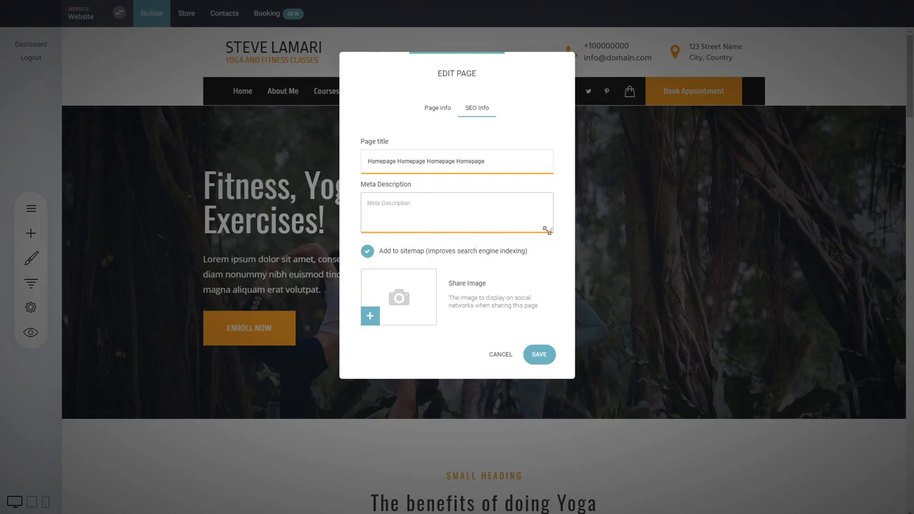
left_click_drag(547, 230, 549, 237)
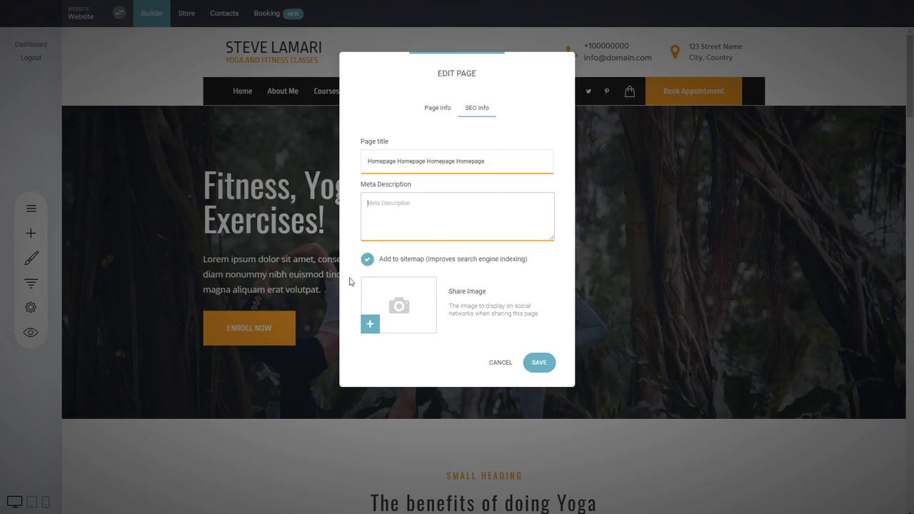
Switch the sitemap option off and back on, and close the page's SEO settings without saving
mouse_move(457, 264)
mouse_move(525, 270)
mouse_move(424, 265)
left_click(422, 265)
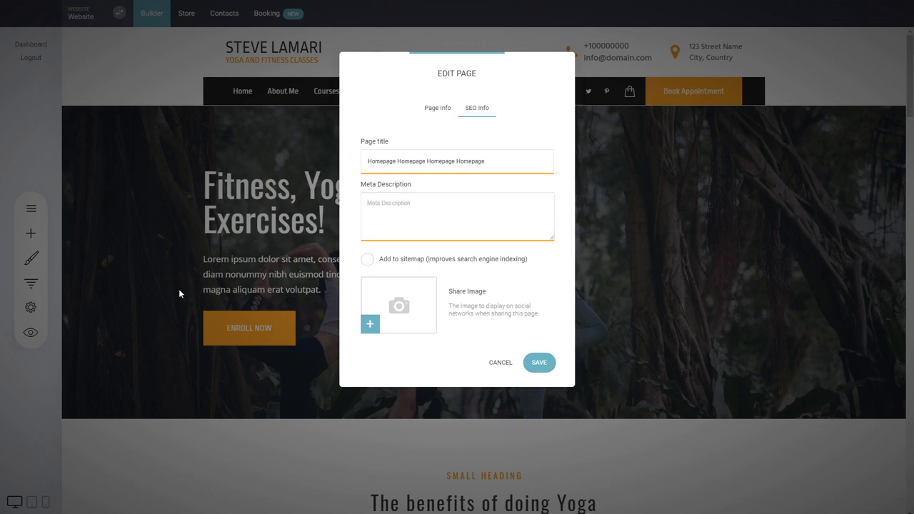
left_click(418, 266)
left_click(501, 365)
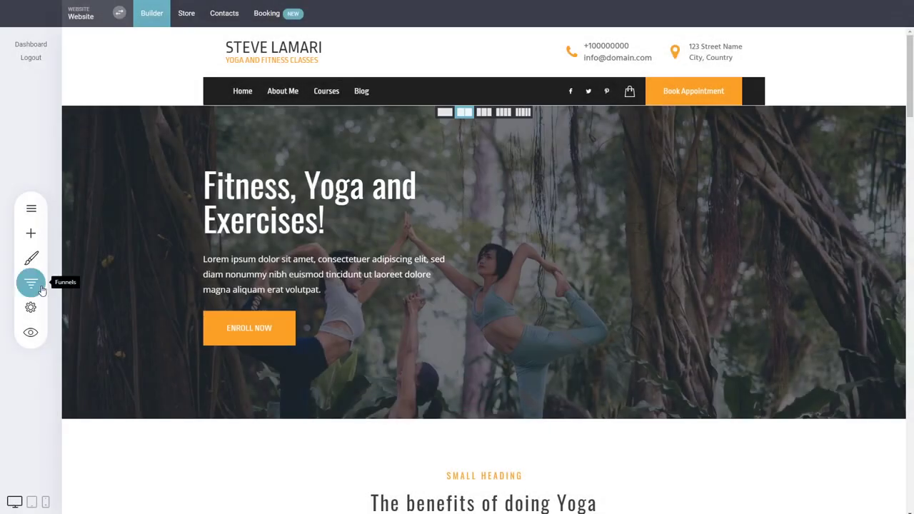
Open the website settings to locate Page SEO, and view the list of available widgets, closing each
left_click(31, 307)
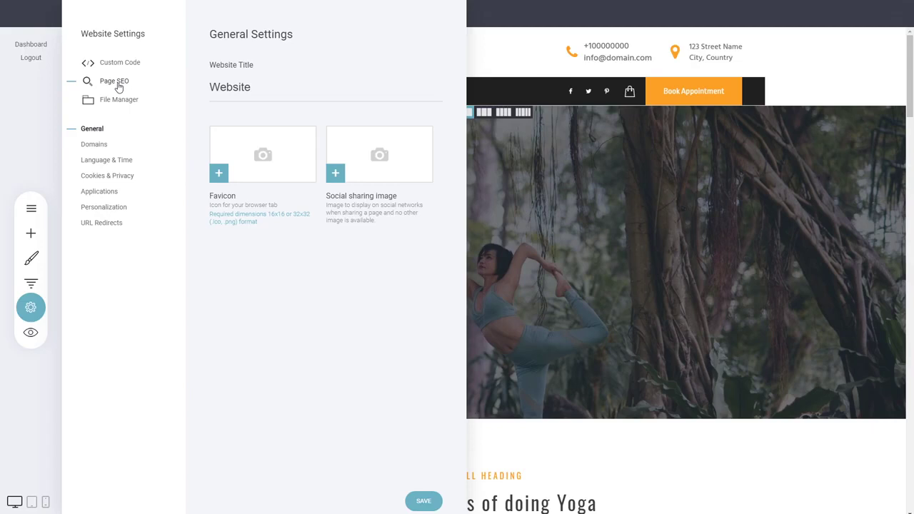
left_click(575, 187)
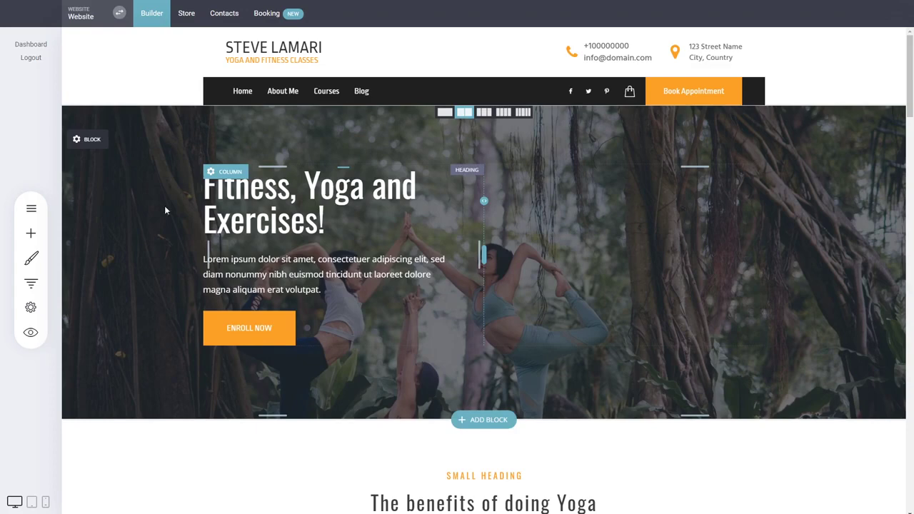
left_click(31, 233)
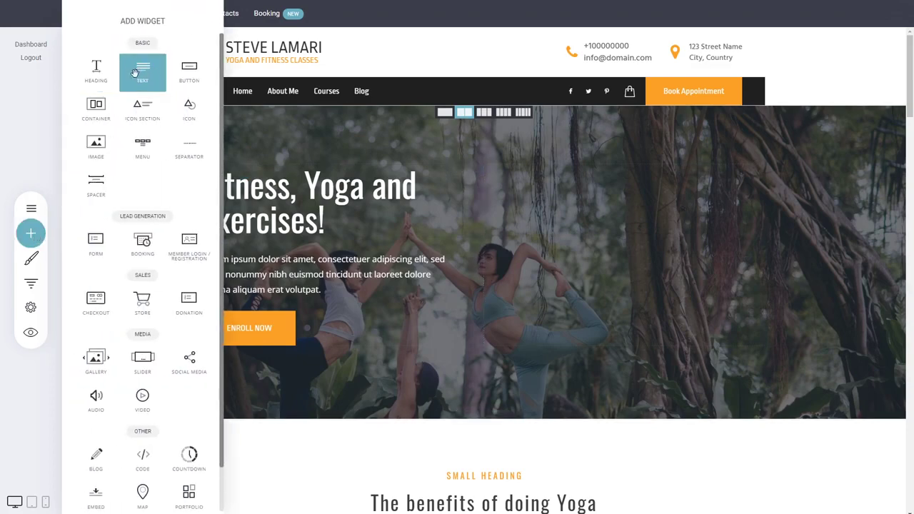
left_click(313, 269)
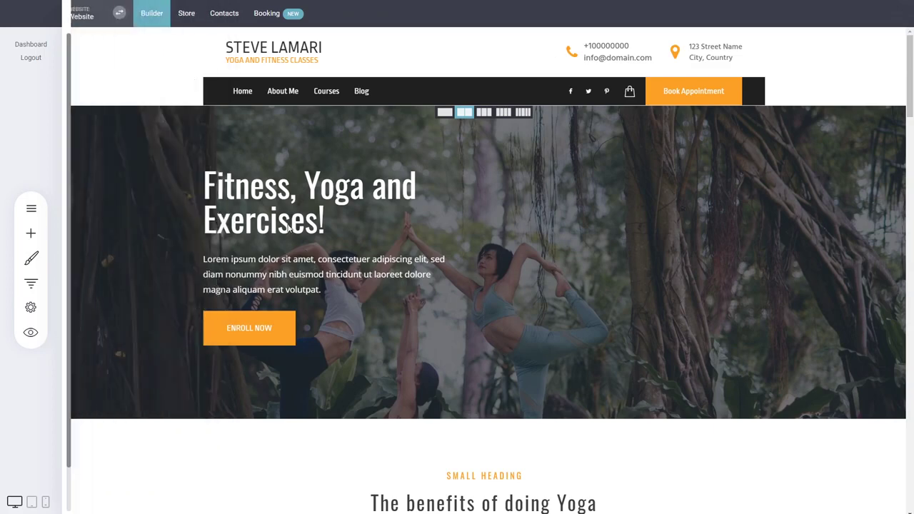
left_click(274, 194)
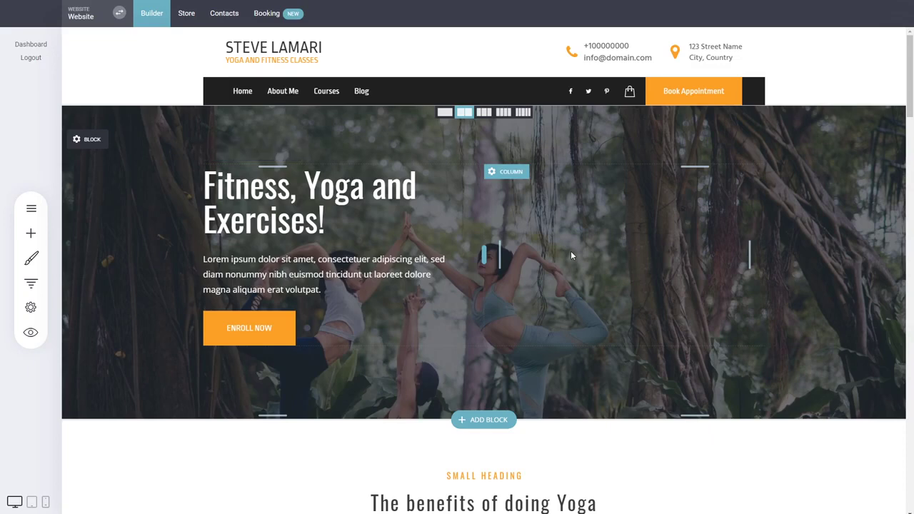
Open the image settings of the Benefit #2 microphone icon to view its image description field, and close them
scroll(604, 255, "down", 1)
mouse_move(604, 256)
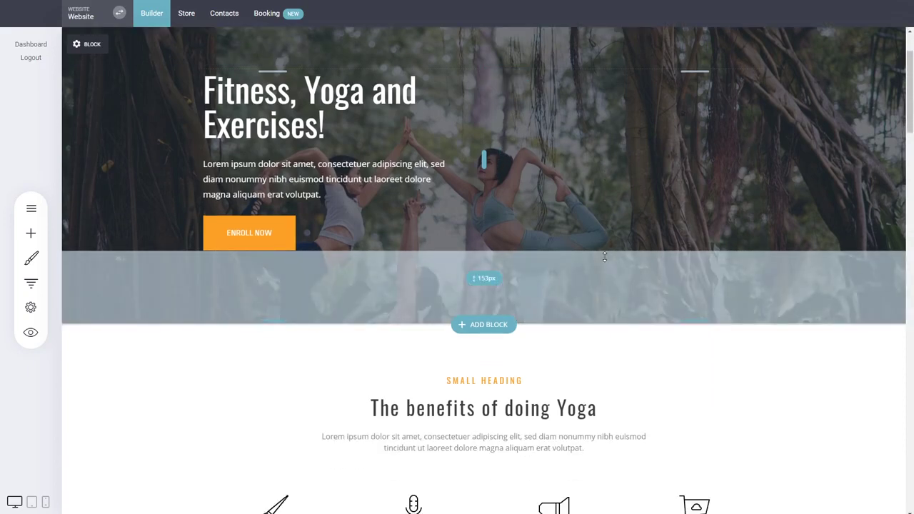
scroll(604, 256, "down", 2)
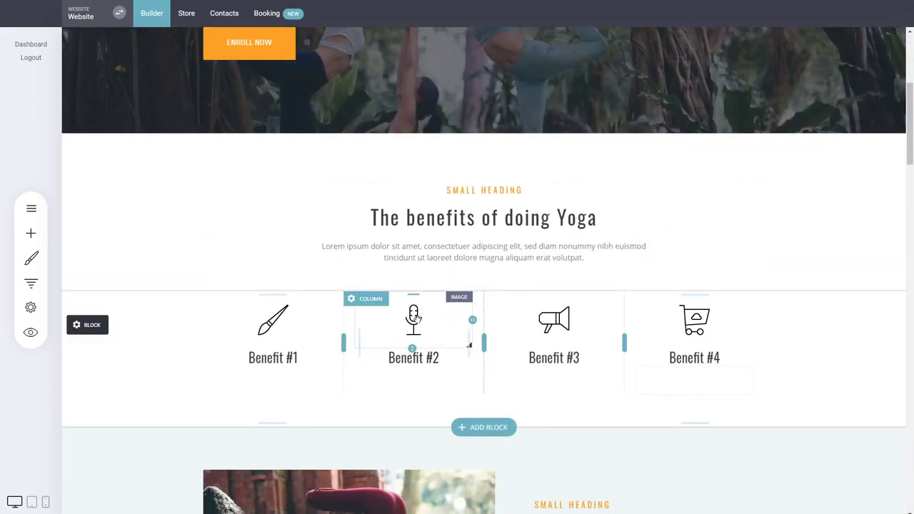
left_click(414, 318)
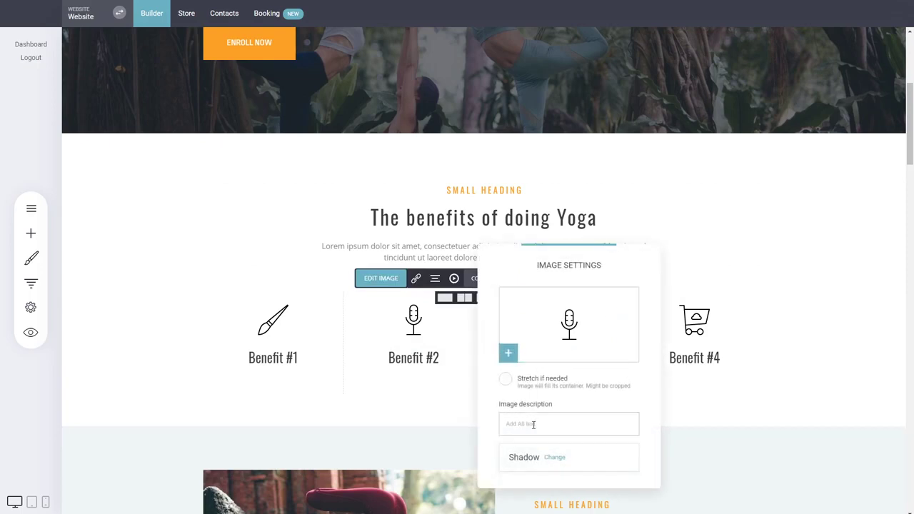
left_click(760, 390)
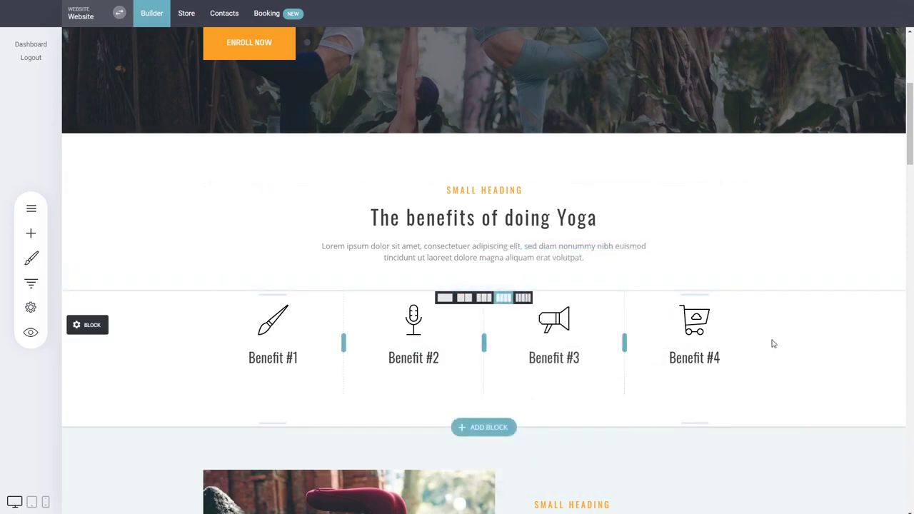
scroll(778, 342, "down", 1)
scroll(782, 342, "down", 3)
scroll(781, 340, "up", 7)
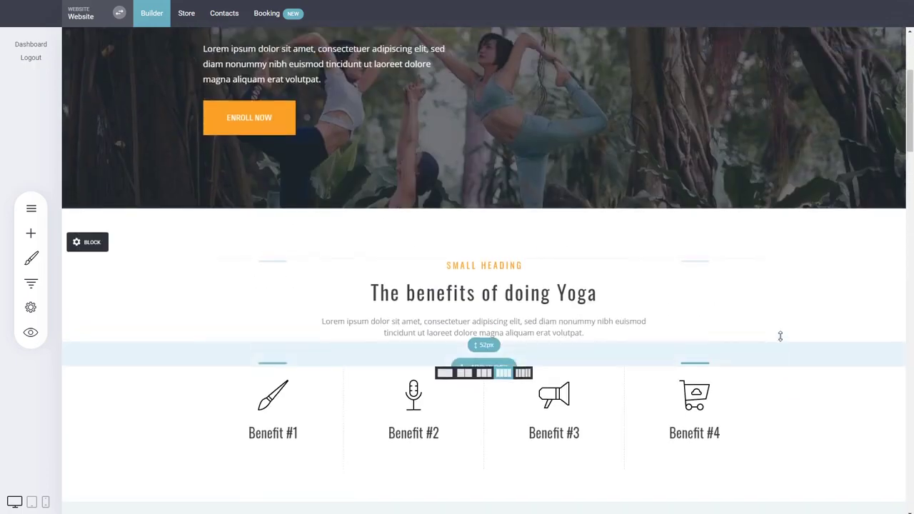